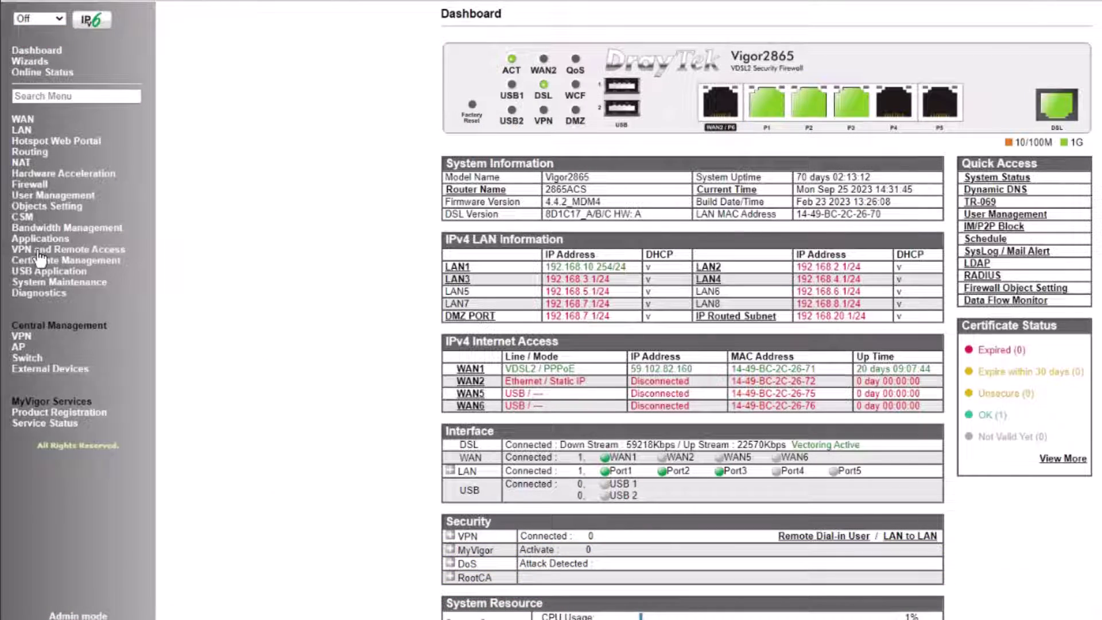
- Open LAN-to-LAN profile 1 under VPN and Remote Access for editing
{"action": "left_click", "coordinate": [40, 250]}
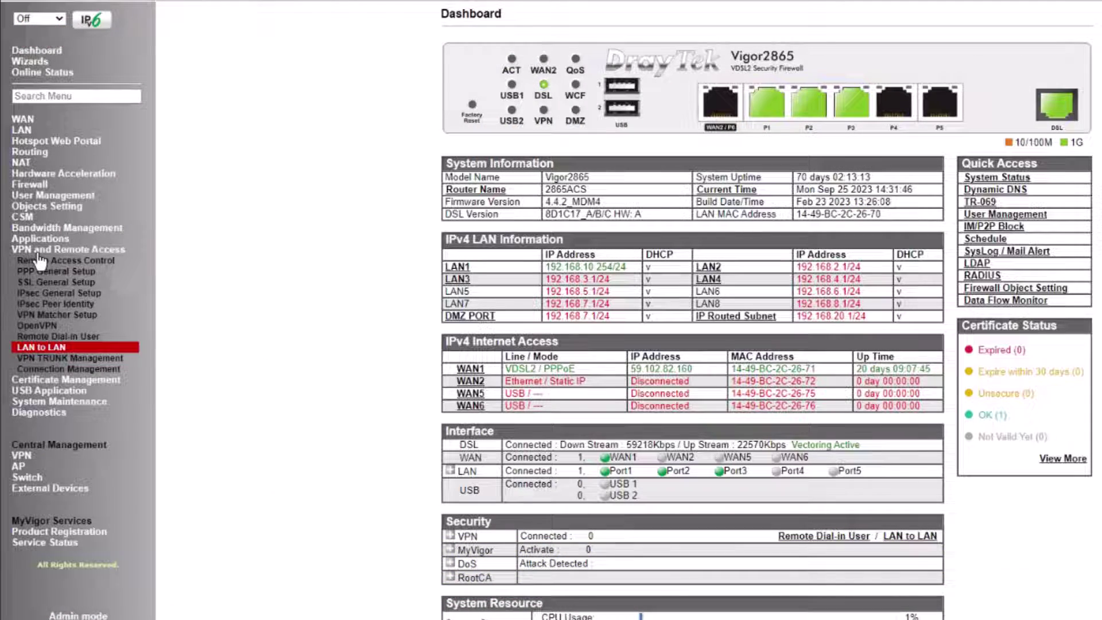
{"action": "left_click", "coordinate": [43, 348]}
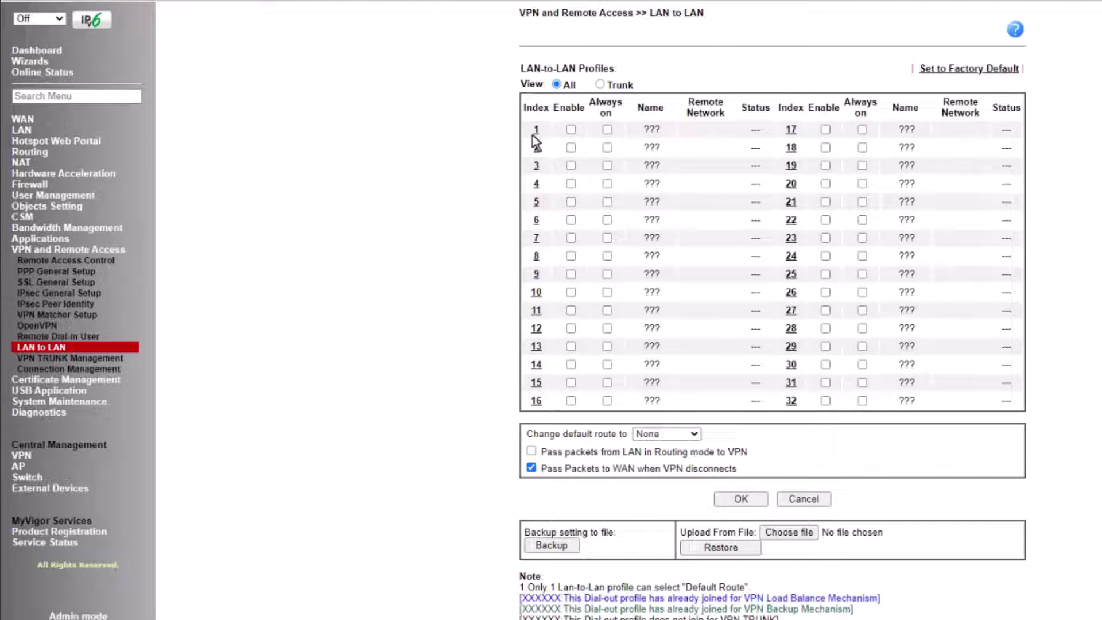
{"action": "left_click", "coordinate": [536, 131]}
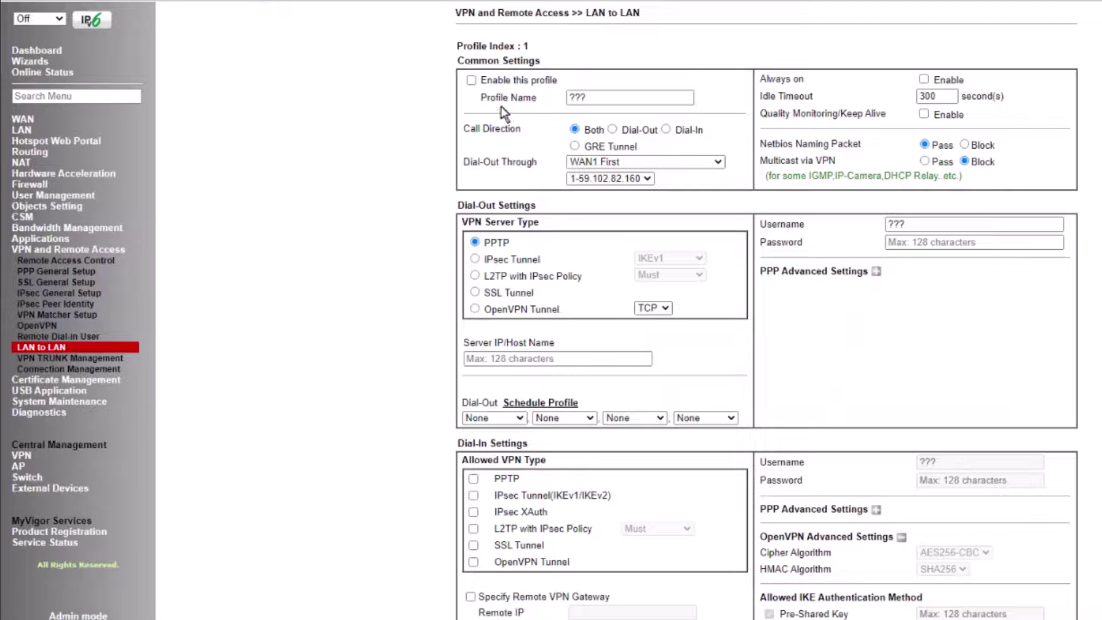
- Enable profile 1 as an always-on IPsec IKEv2 EAP dial-out tunnel and begin entering the NordVPN username
{"action": "left_click", "coordinate": [471, 81]}
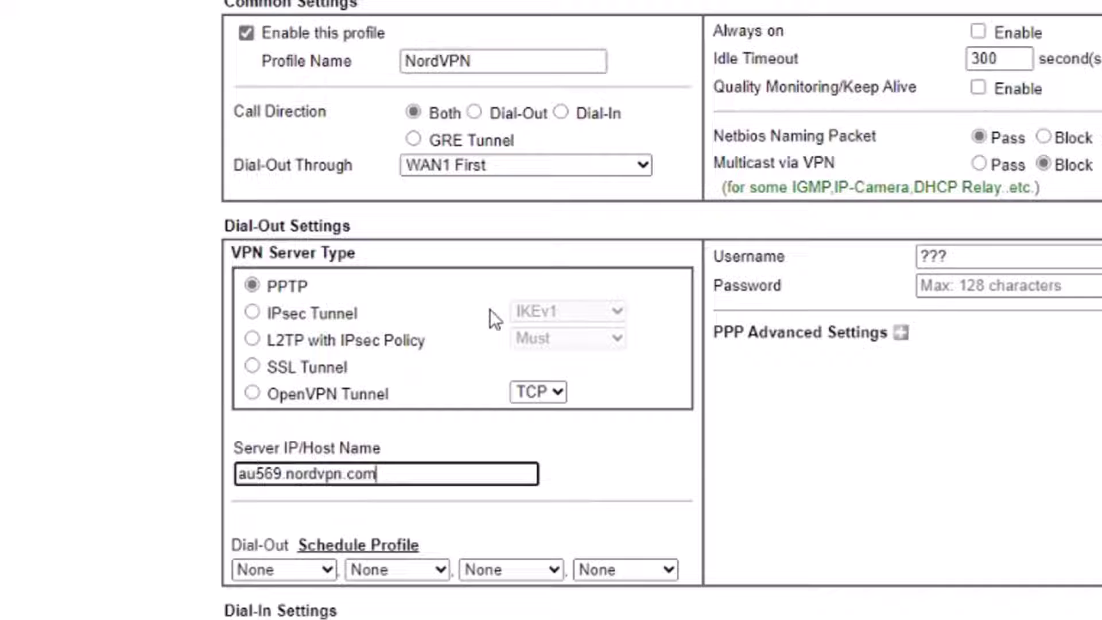
{"action": "left_click", "coordinate": [253, 313]}
{"action": "left_click", "coordinate": [556, 313]}
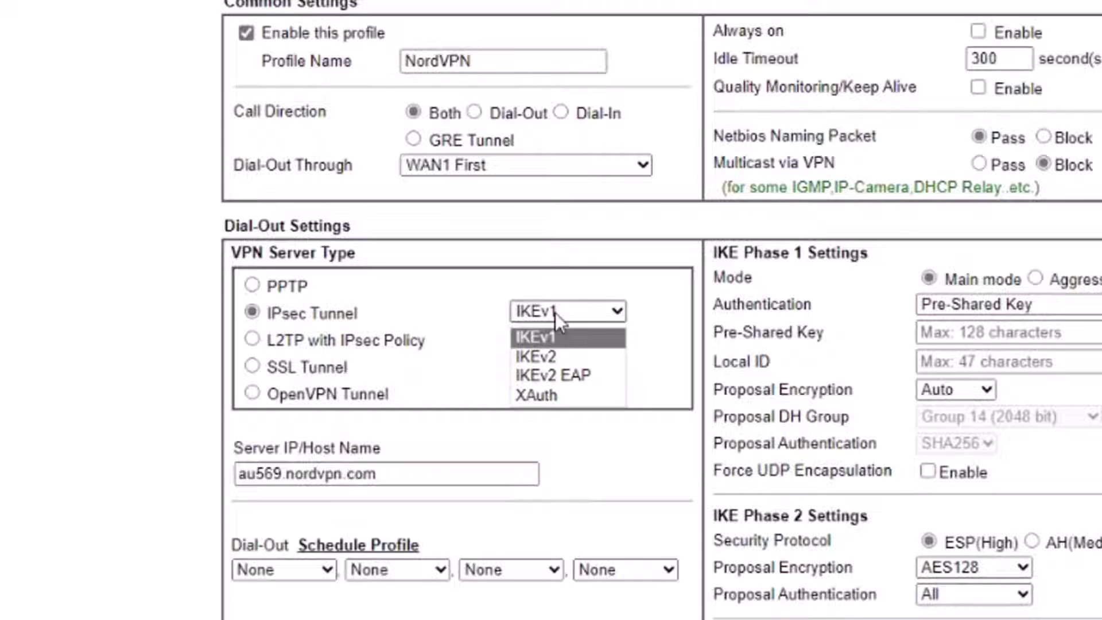
{"action": "left_click", "coordinate": [569, 375]}
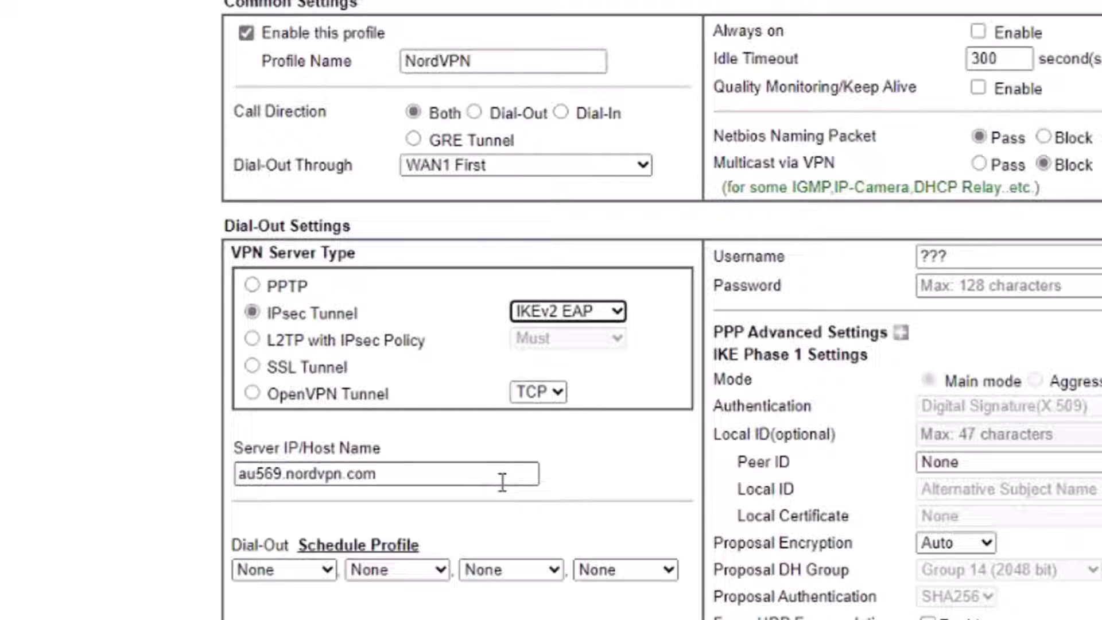
{"action": "left_click", "coordinate": [474, 112]}
{"action": "left_click", "coordinate": [981, 32]}
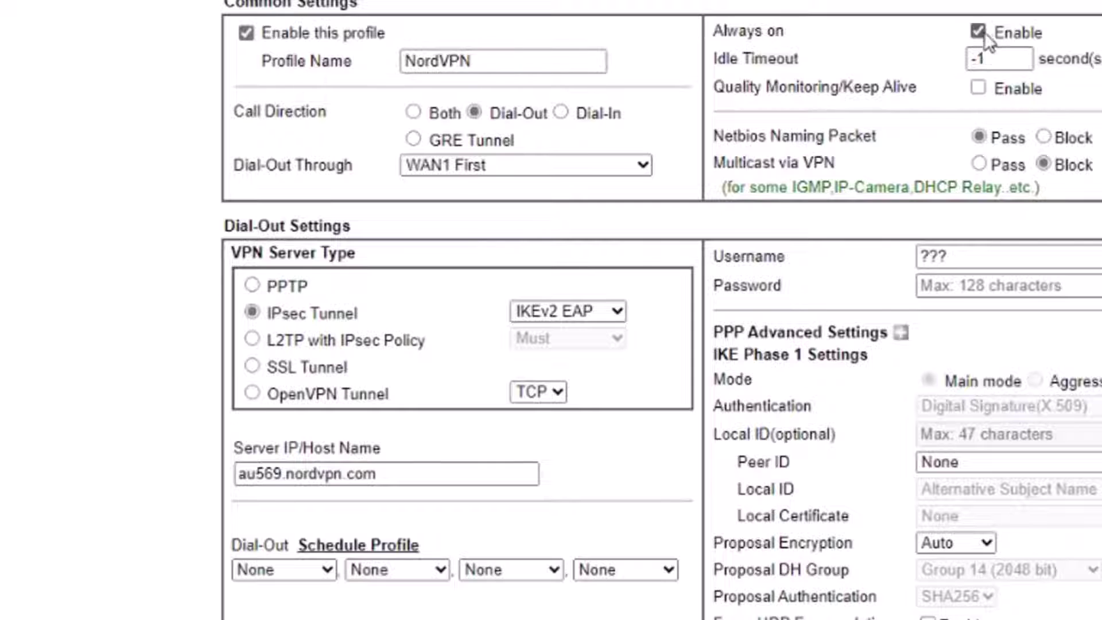
{"action": "left_click", "coordinate": [959, 258]}
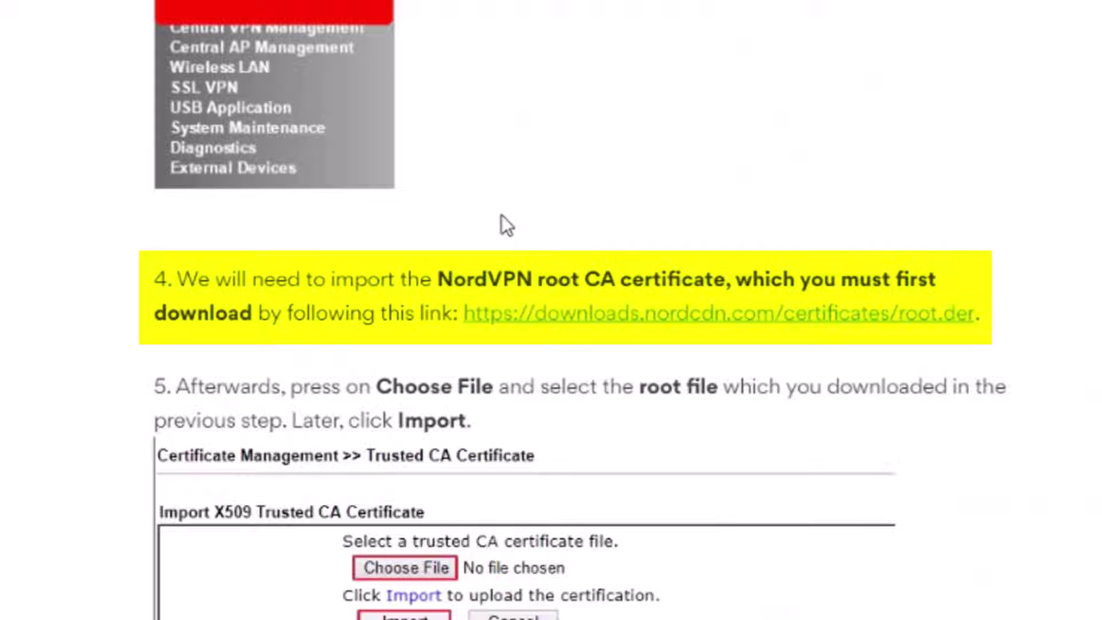
- Download the NordVPN root CA as root (1).der and go to the router's Trusted CA Certificate page
{"action": "right_click", "coordinate": [629, 325]}
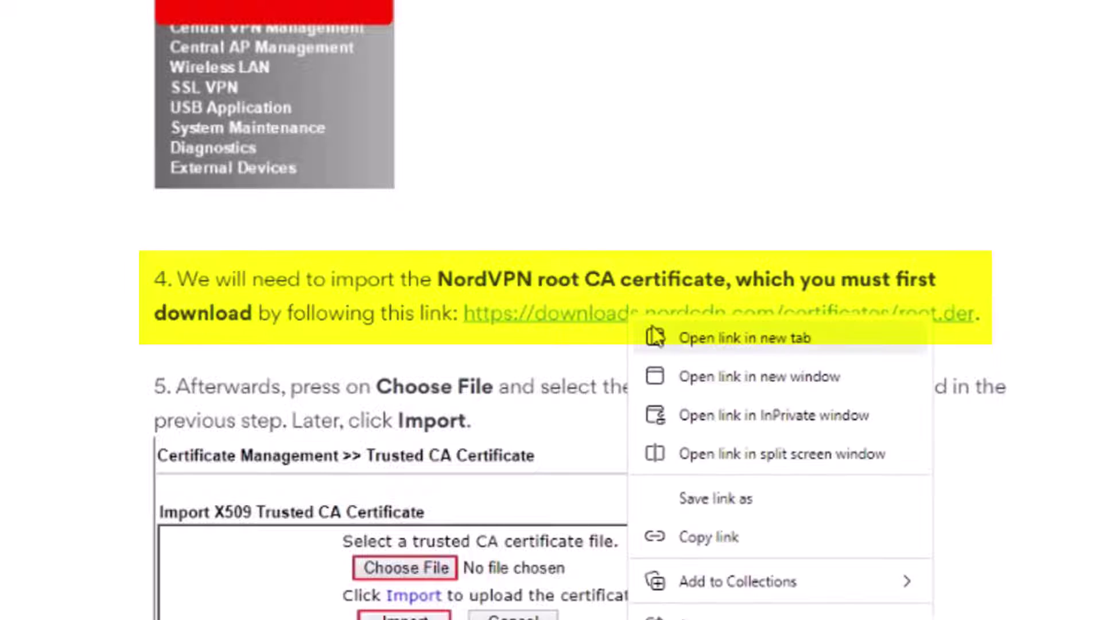
{"action": "left_click", "coordinate": [683, 338]}
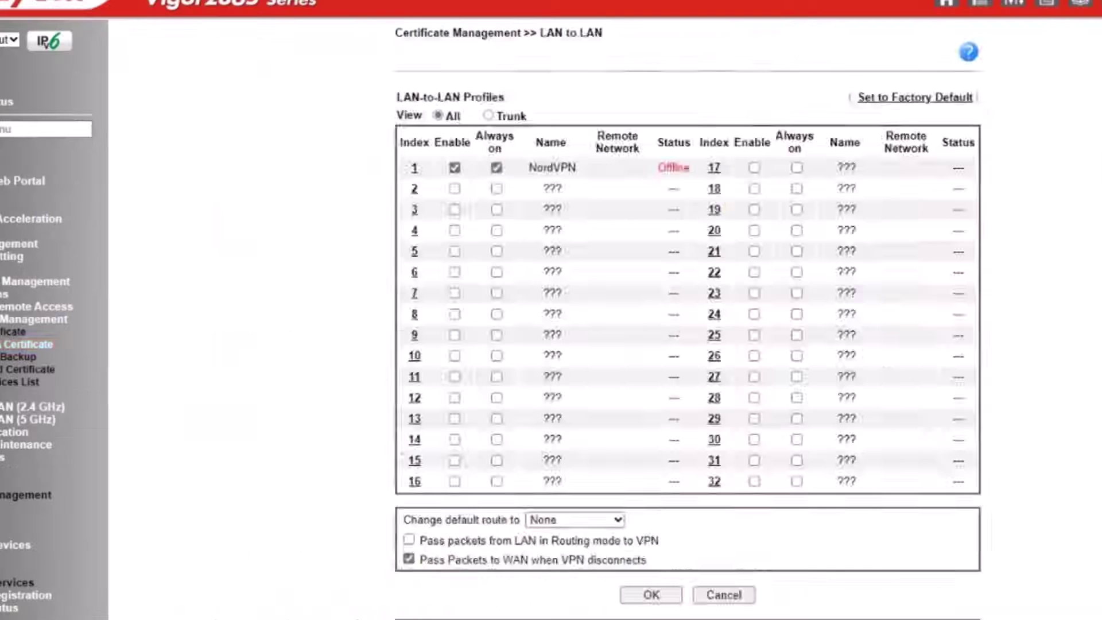
{"action": "left_click", "coordinate": [114, 347]}
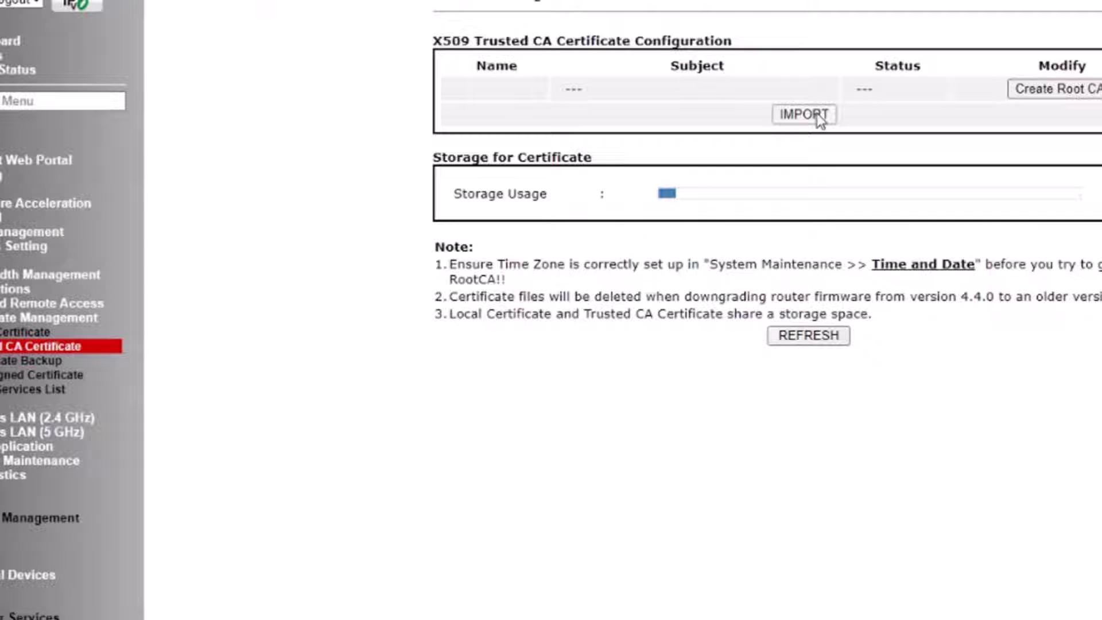
- Import root (1).der from Downloads as a trusted CA certificate and return to the list
{"action": "left_click", "coordinate": [819, 117]}
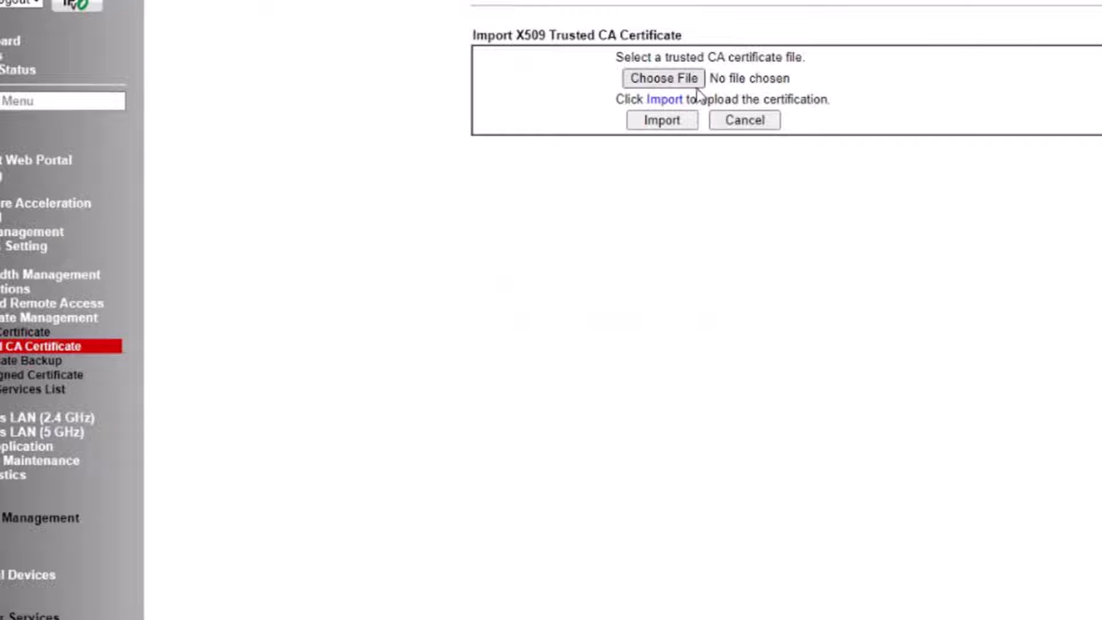
{"action": "left_click", "coordinate": [696, 86]}
{"action": "left_click", "coordinate": [322, 168]}
{"action": "left_click", "coordinate": [463, 139]}
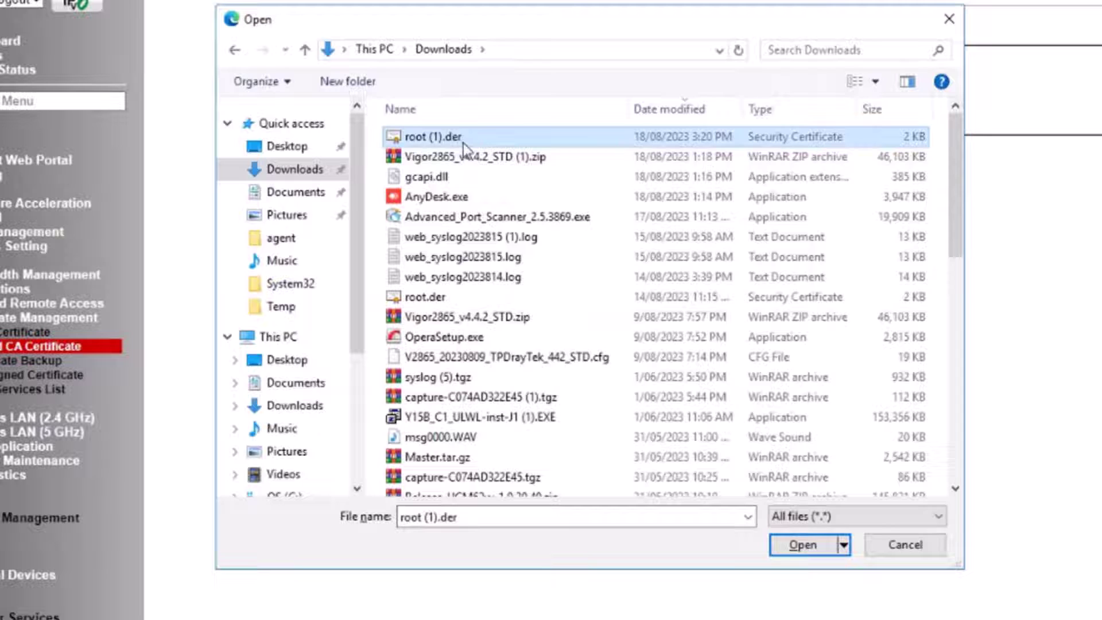
{"action": "left_click", "coordinate": [785, 535]}
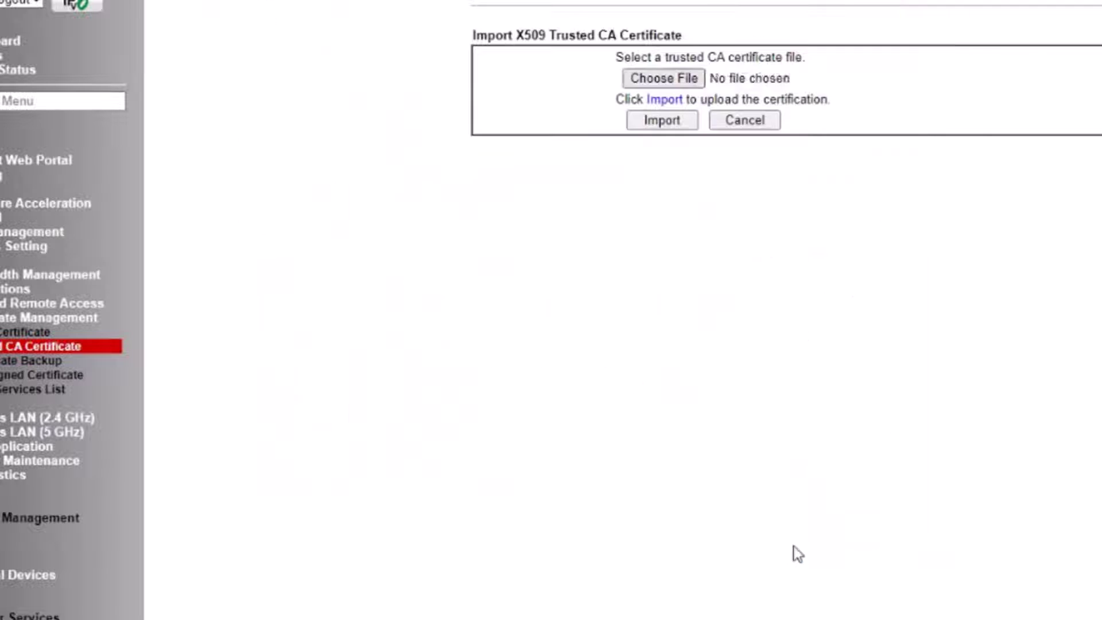
{"action": "left_click", "coordinate": [662, 123]}
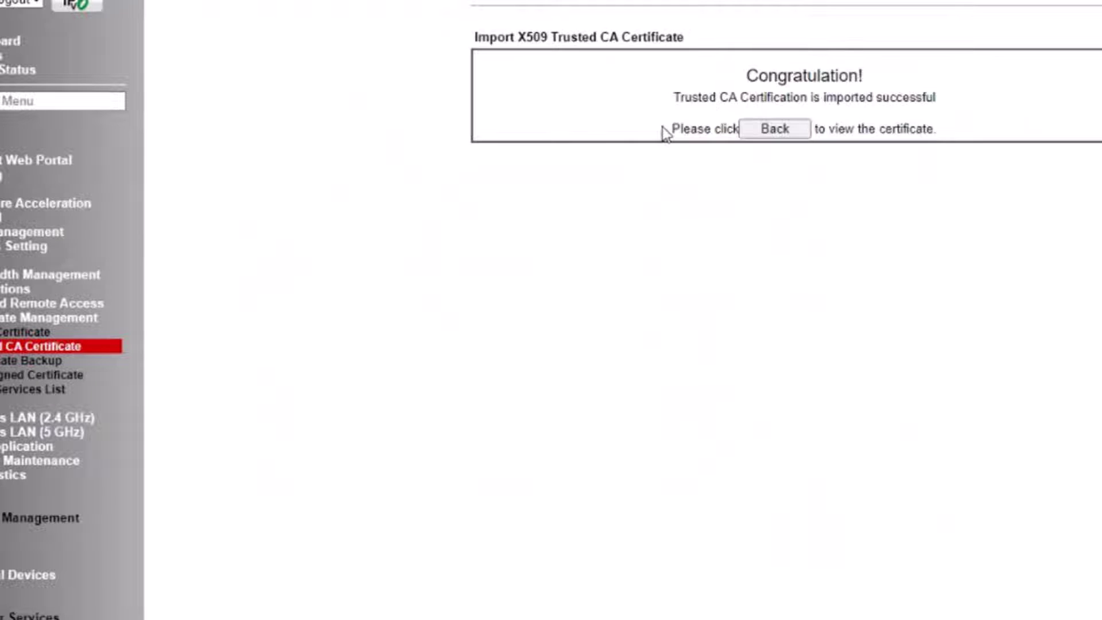
{"action": "left_click", "coordinate": [763, 126]}
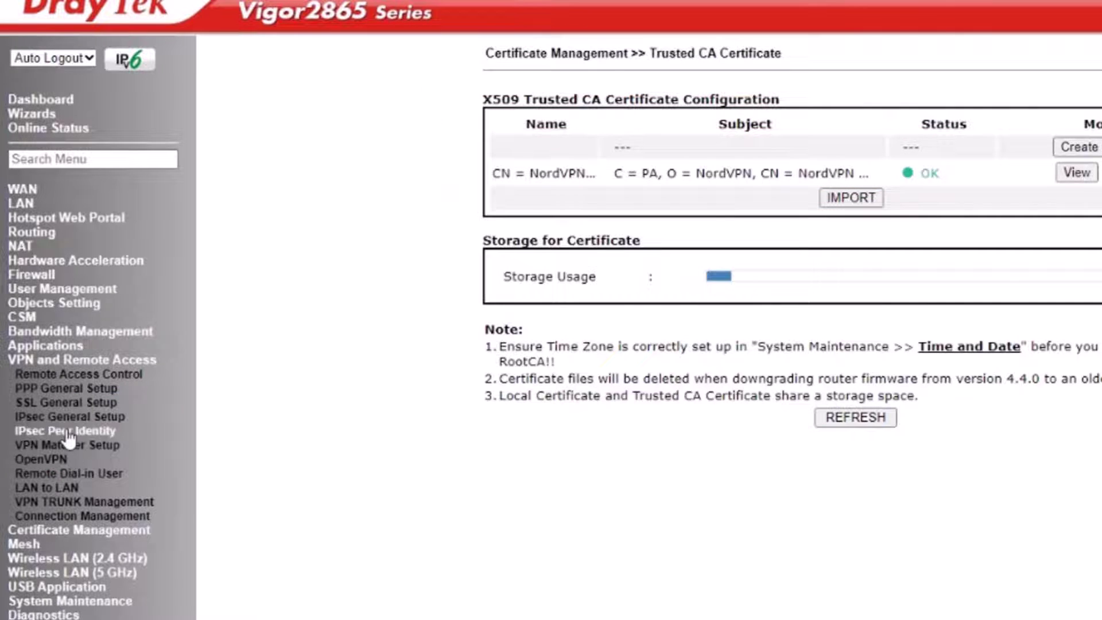
- Enable IPsec Peer Identity profile 1 and name it NordVPN, accepting any peer ID
{"action": "left_click", "coordinate": [68, 431]}
{"action": "left_click", "coordinate": [484, 153]}
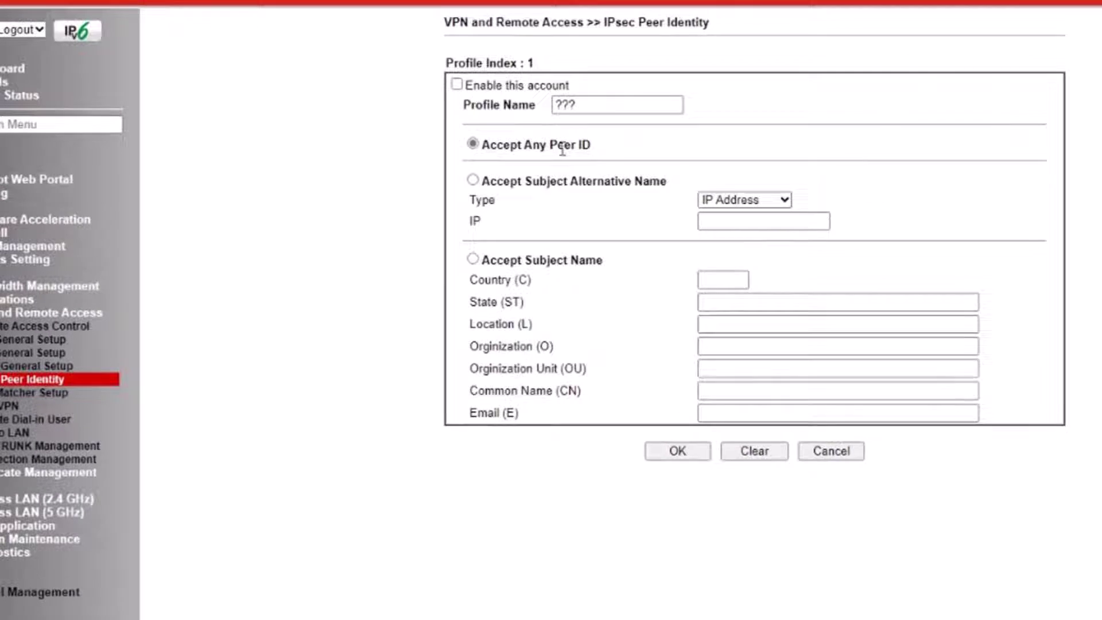
{"action": "left_click", "coordinate": [457, 86]}
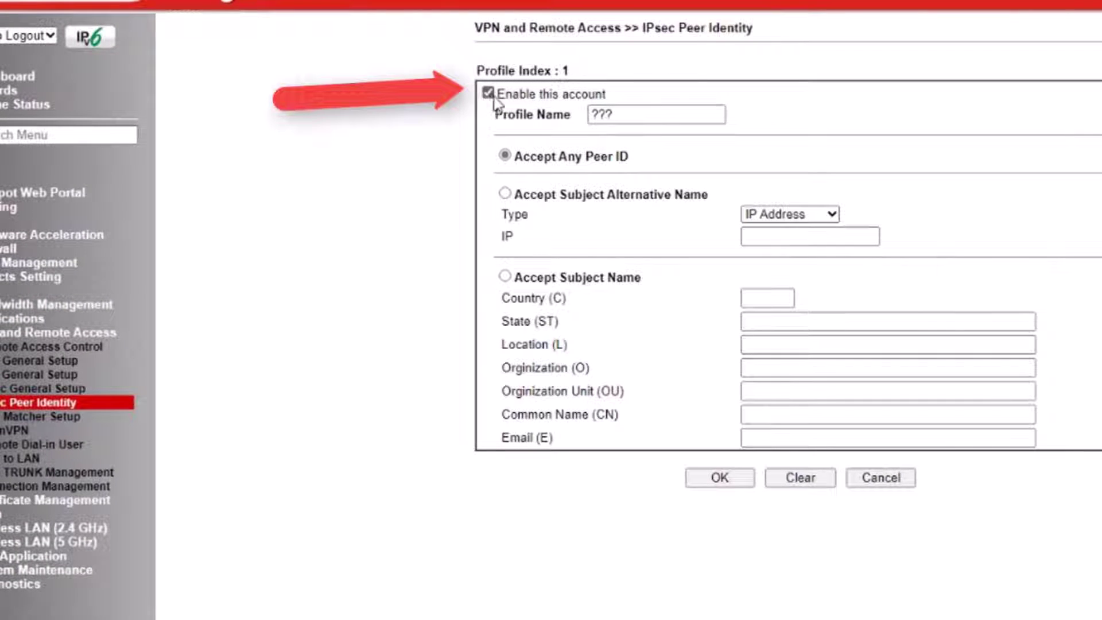
{"action": "key", "text": "Tab"}
{"action": "type", "text": "N"}
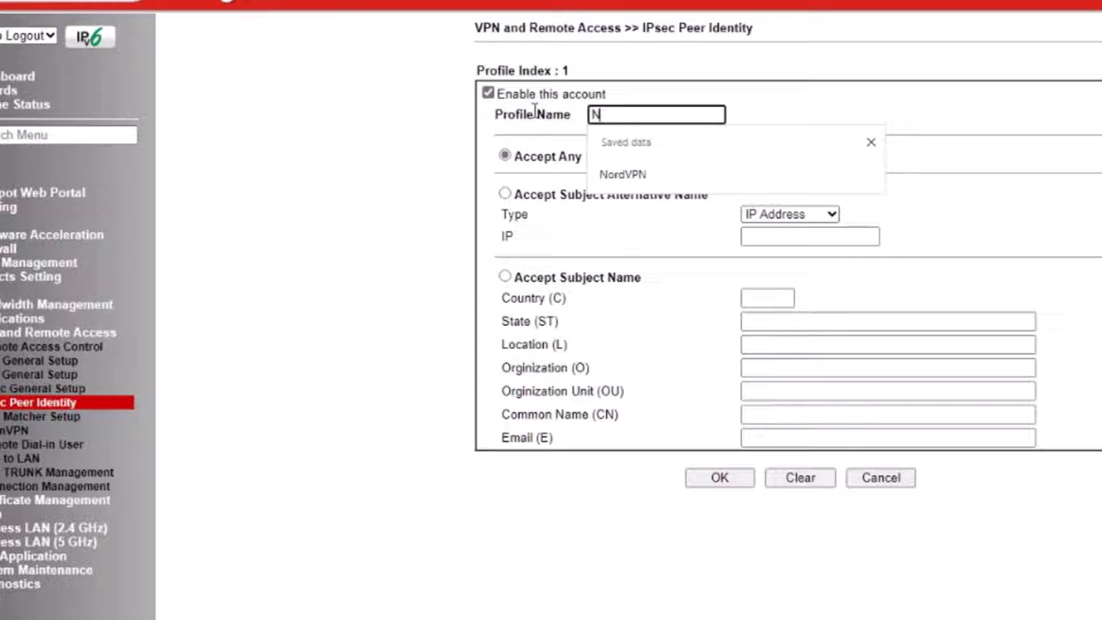
{"action": "type", "text": "ordVPN"}
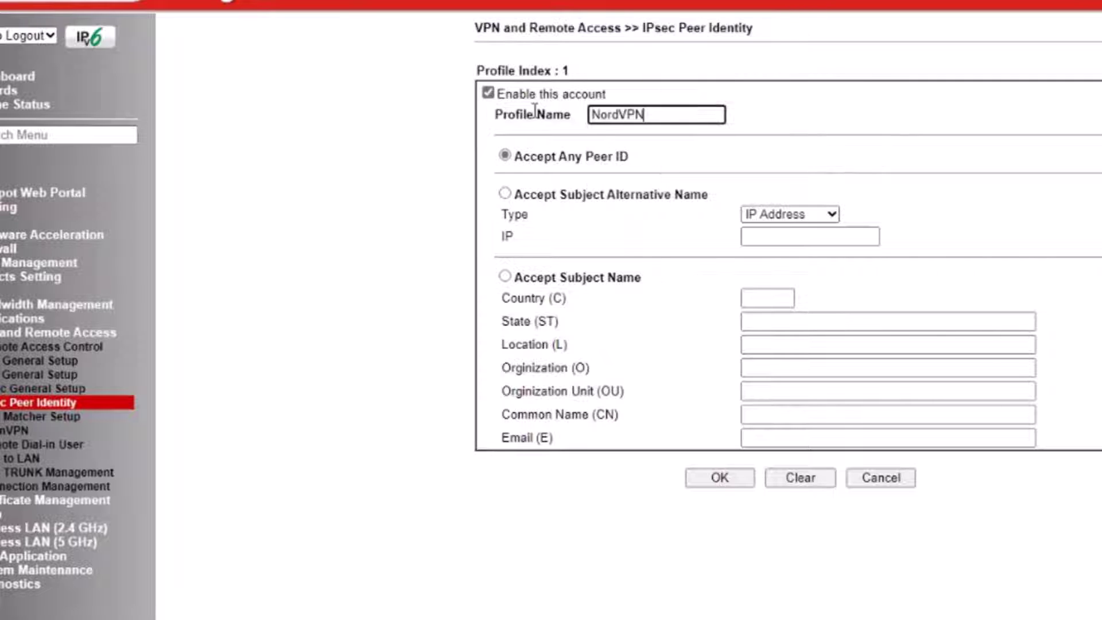
{"action": "key", "text": "Tab"}
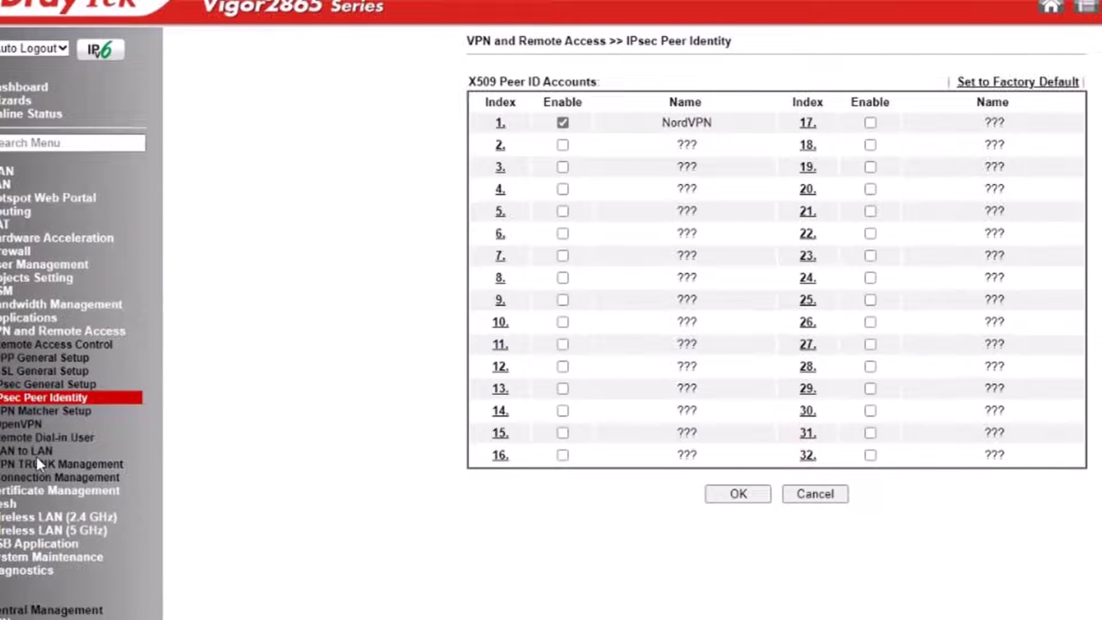
- In the NordVPN profile, set phase 1 to AES256 with SHA1 and phase 2 authentication to SHA1
{"action": "left_click", "coordinate": [34, 451]}
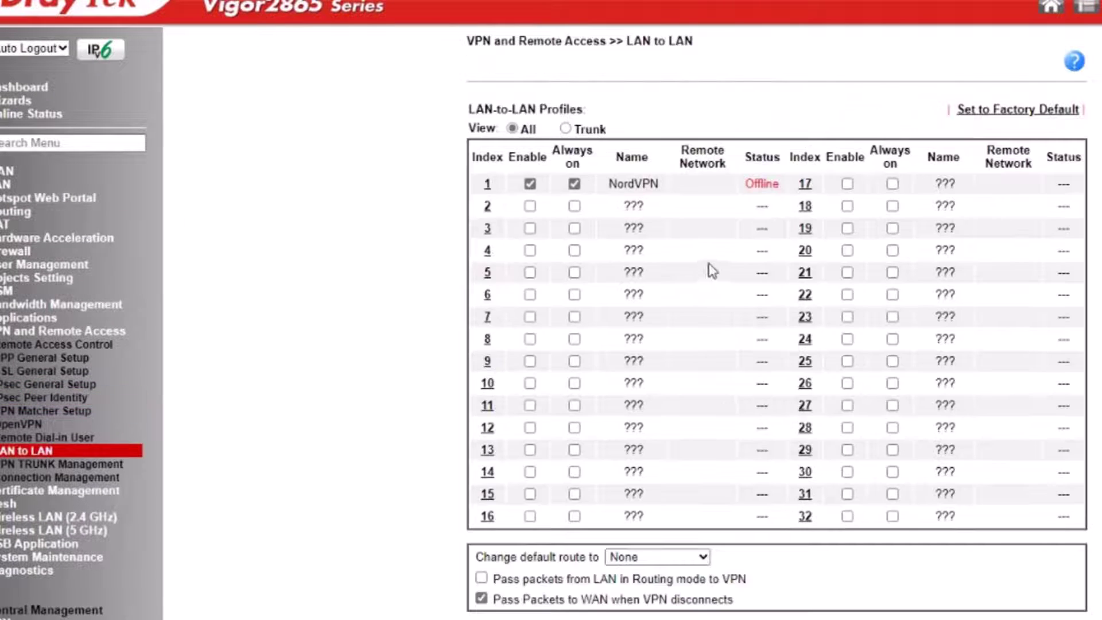
{"action": "left_click", "coordinate": [489, 185]}
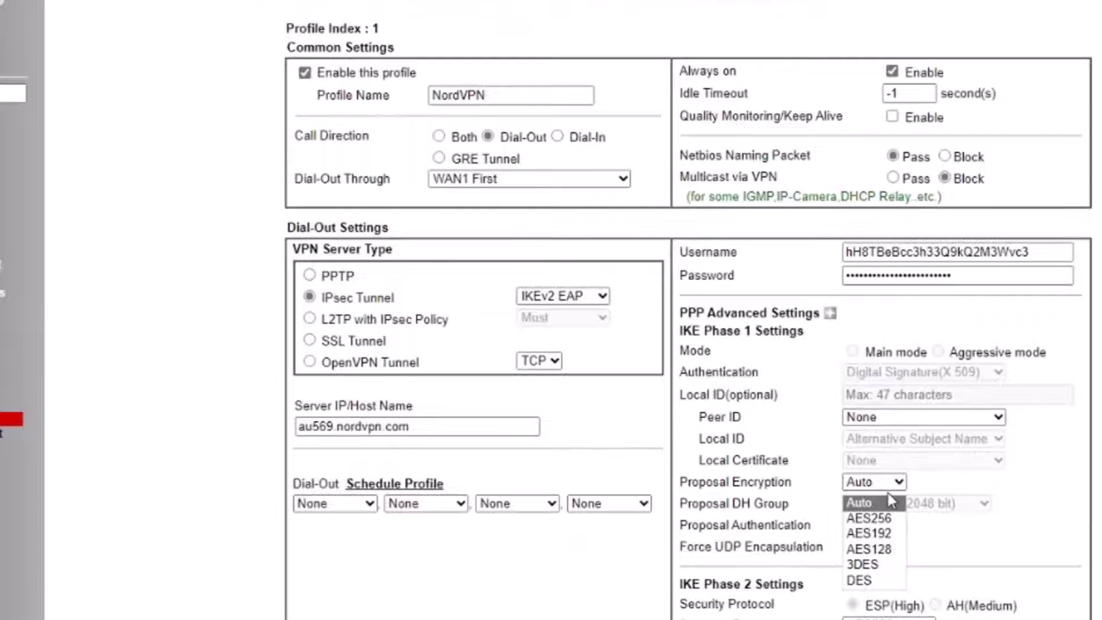
{"action": "left_click", "coordinate": [888, 520]}
{"action": "left_click", "coordinate": [887, 525]}
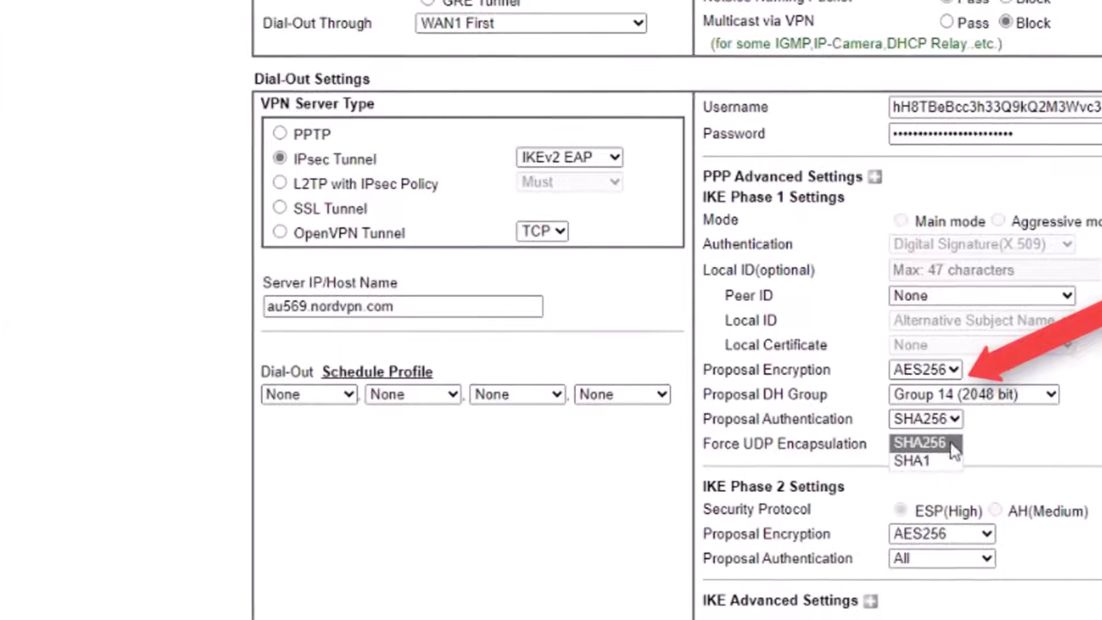
{"action": "left_click", "coordinate": [947, 461]}
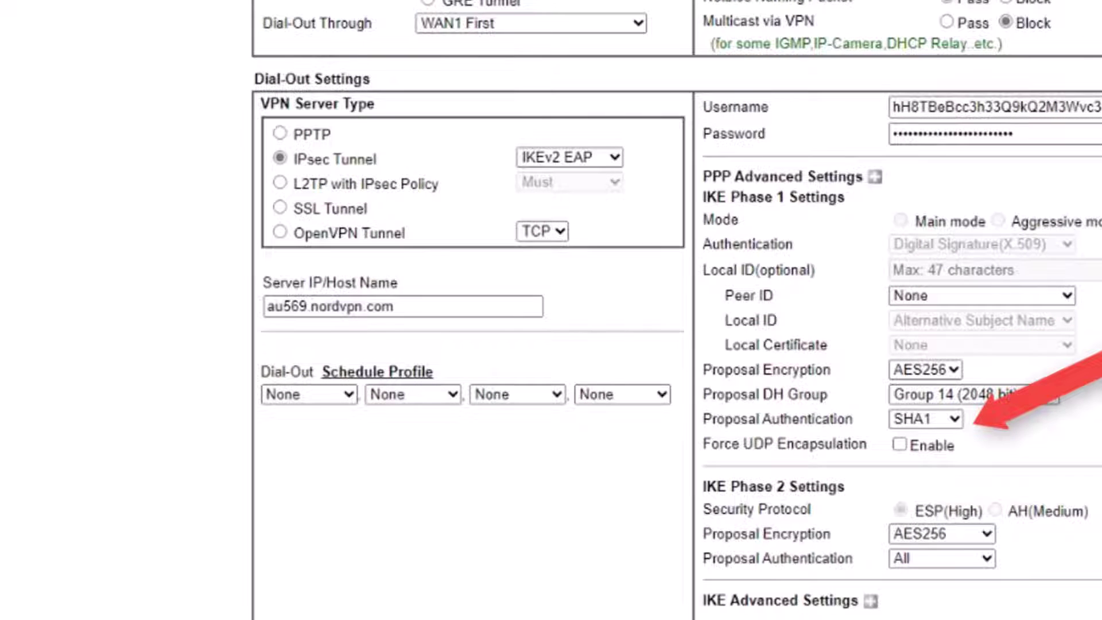
{"action": "left_click", "coordinate": [925, 555]}
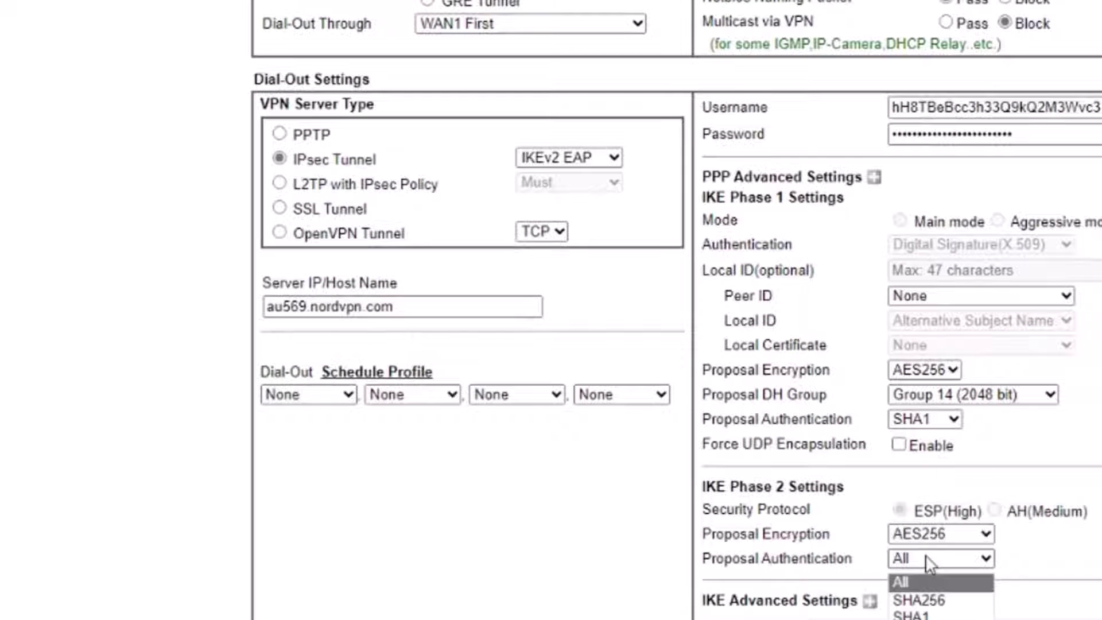
{"action": "left_click", "coordinate": [927, 615]}
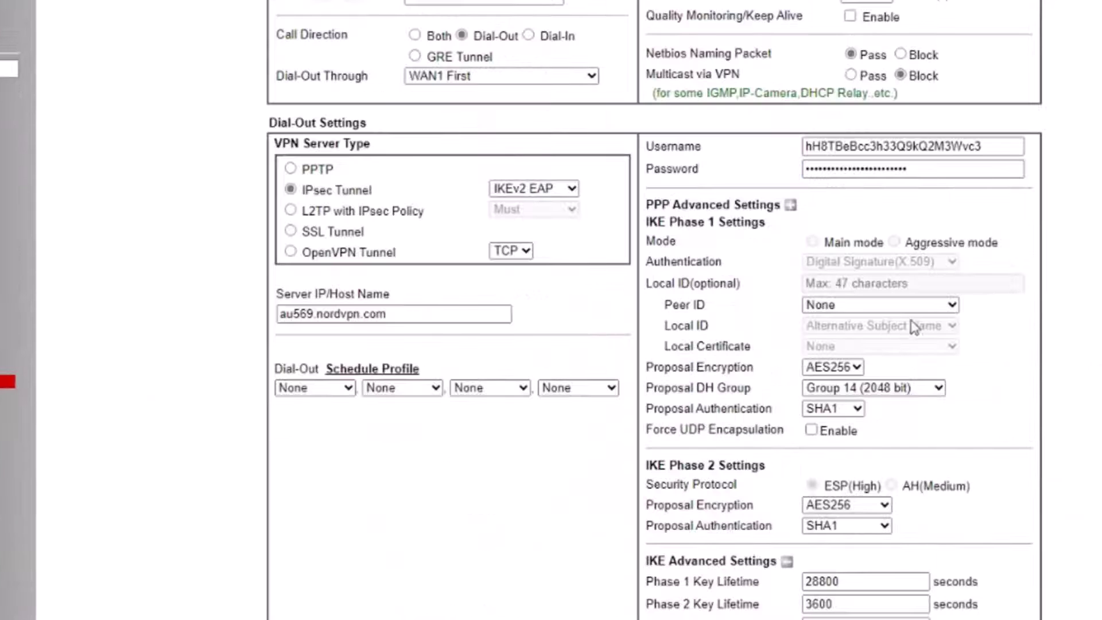
- Select NordVPN as the profile's peer identity
{"action": "left_click", "coordinate": [873, 305]}
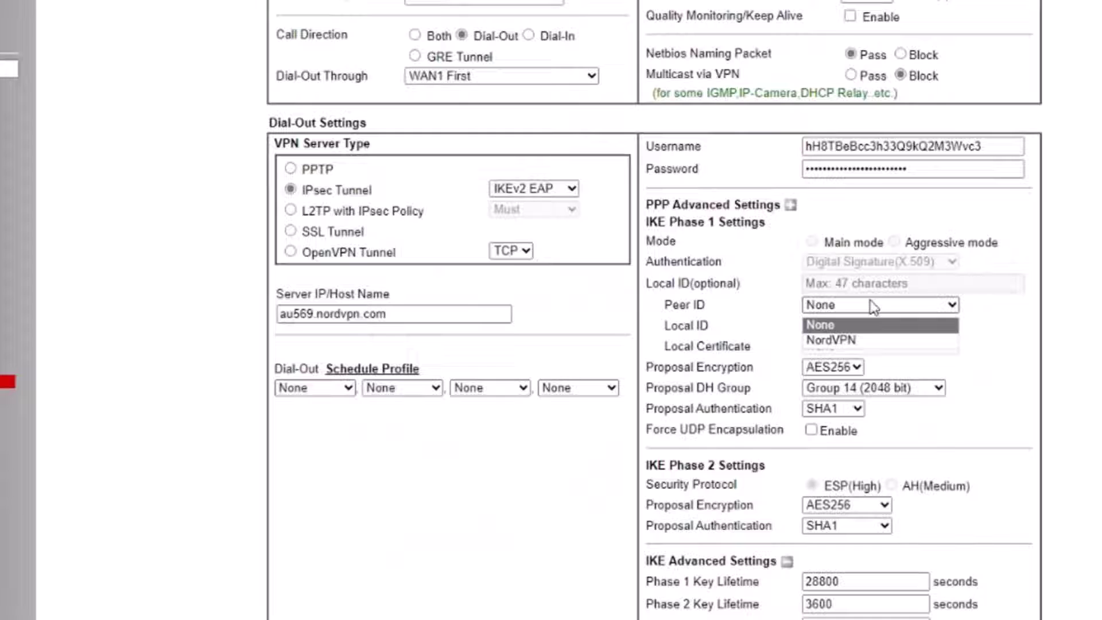
{"action": "left_click", "coordinate": [843, 341]}
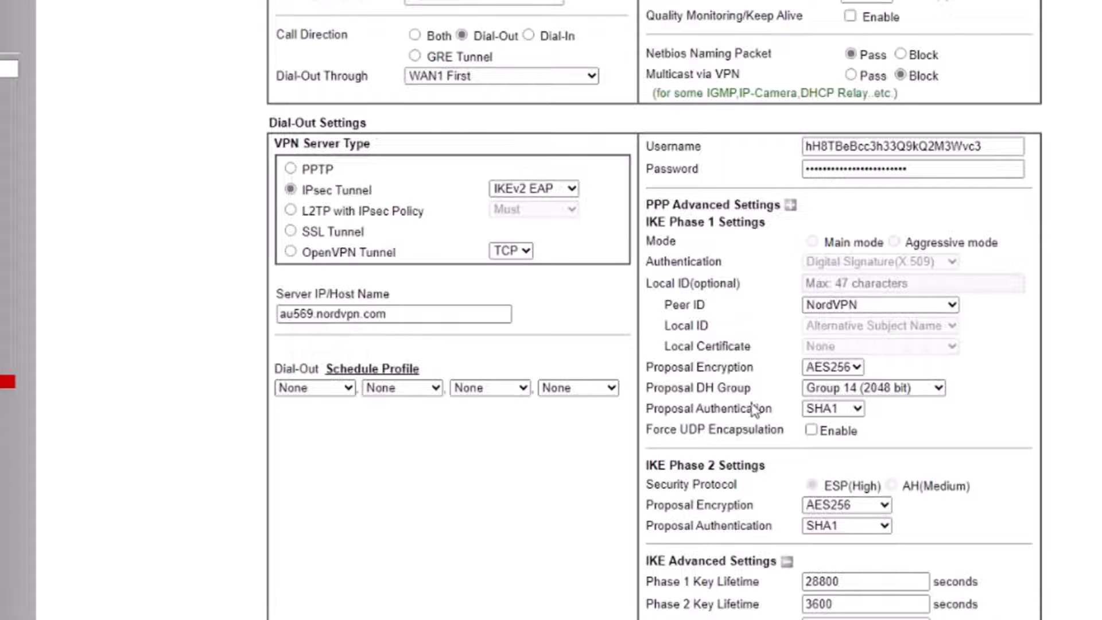
{"action": "scroll", "coordinate": [524, 535], "scroll_direction": "down", "scroll_amount": 5}
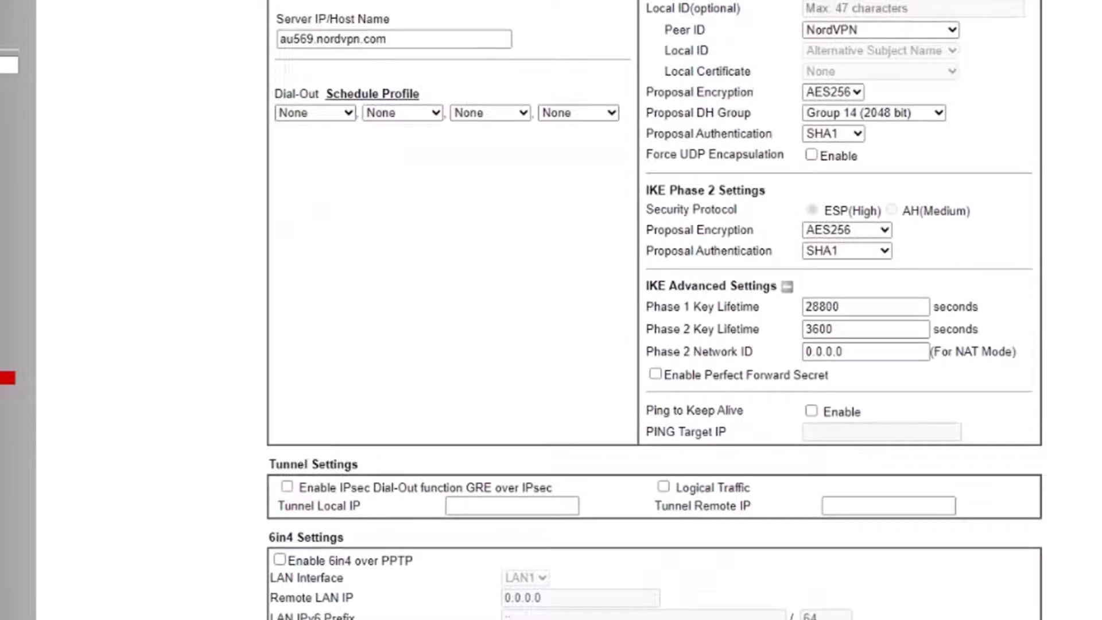
- Set local network 192.168.0.0 with mask 255.255.255.0 / 24 and remote mask 0.0.0.0 / 0
{"action": "left_click", "coordinate": [371, 536]}
{"action": "left_click_drag", "start_coordinate": [370, 537], "coordinate": [224, 538]}
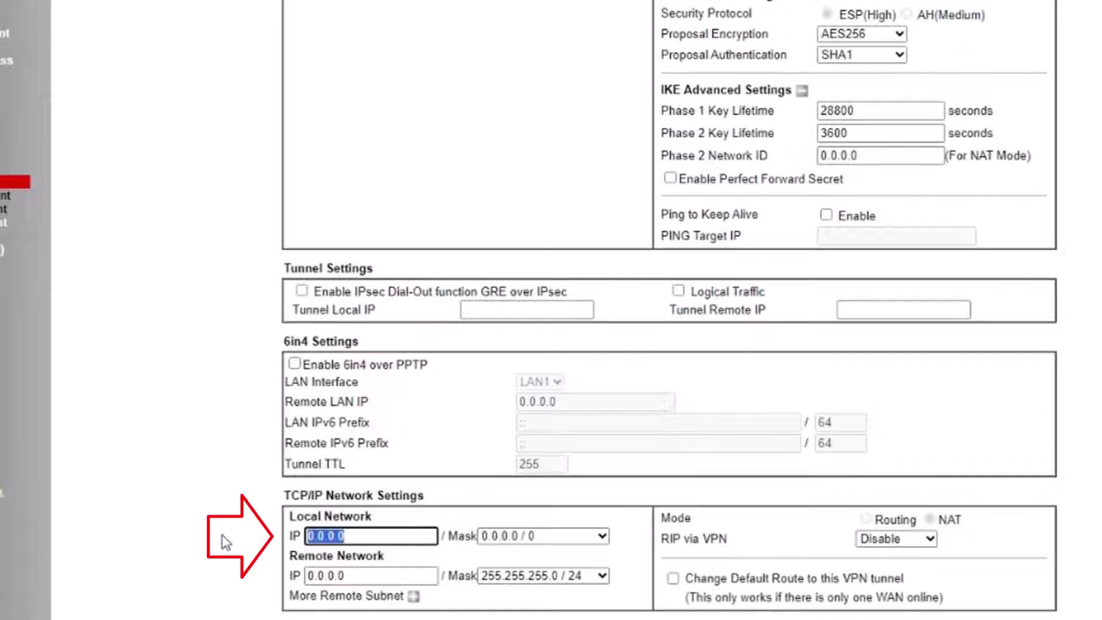
{"action": "type", "text": "19"}
{"action": "left_click", "coordinate": [533, 538]}
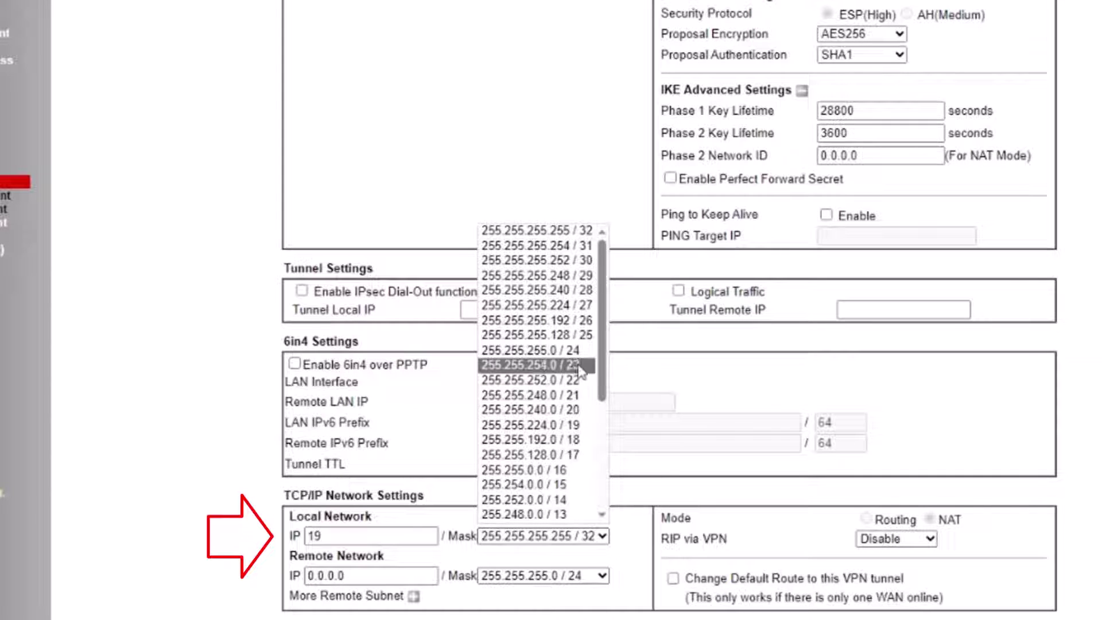
{"action": "left_click", "coordinate": [534, 350]}
{"action": "left_click", "coordinate": [499, 575]}
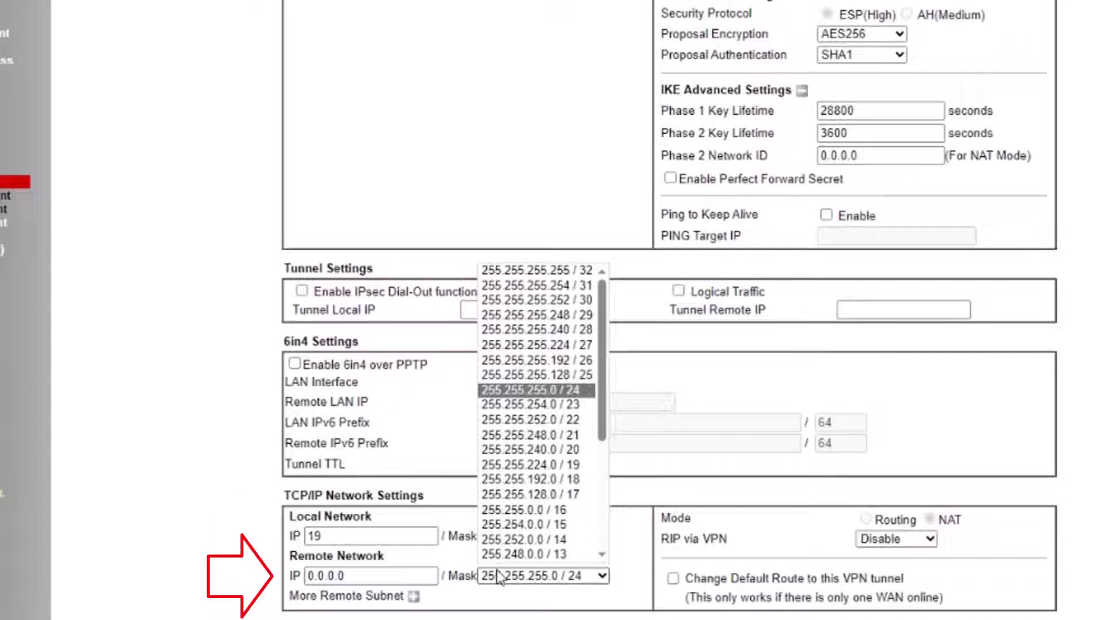
{"action": "scroll", "coordinate": [524, 484], "scroll_direction": "down", "scroll_amount": 3}
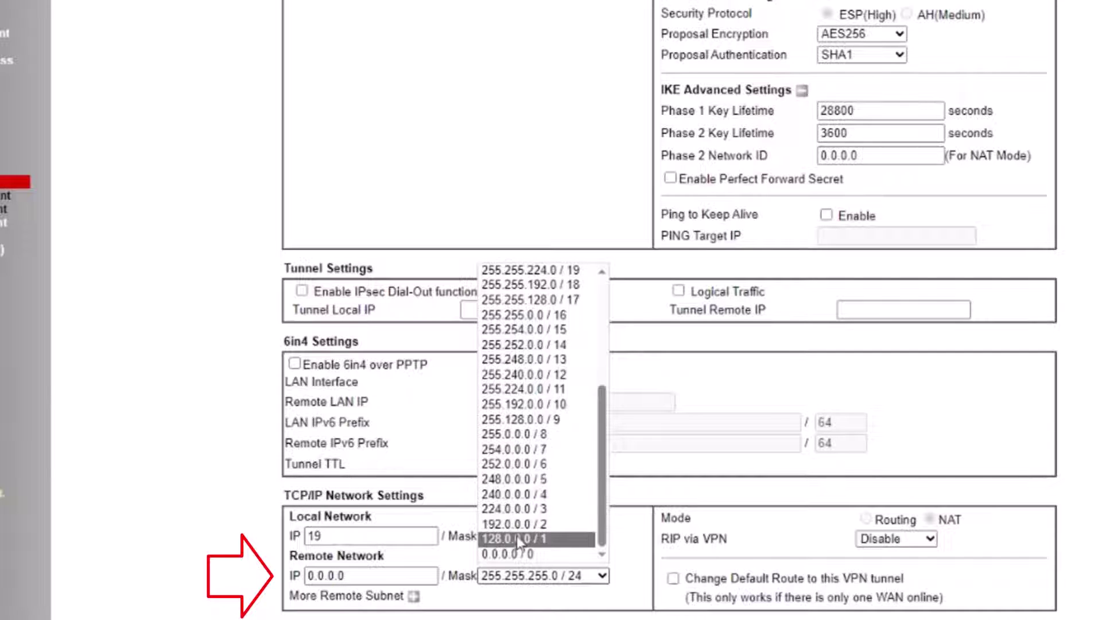
{"action": "left_click", "coordinate": [519, 552]}
{"action": "left_click", "coordinate": [363, 536]}
{"action": "type", "text": "19"}
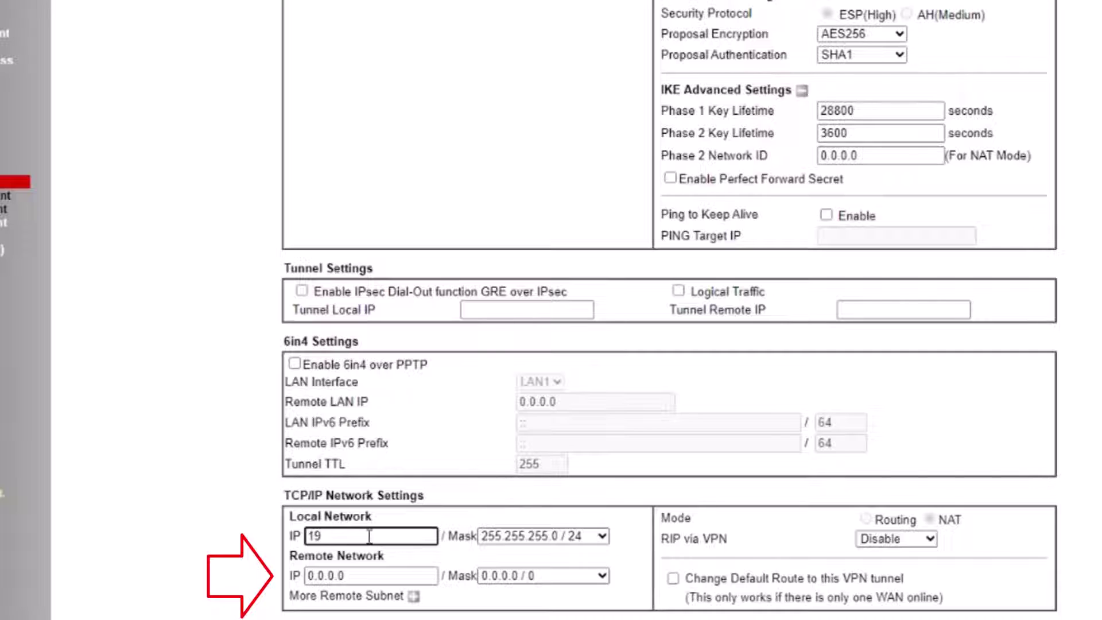
{"action": "type", "text": "2.16"}
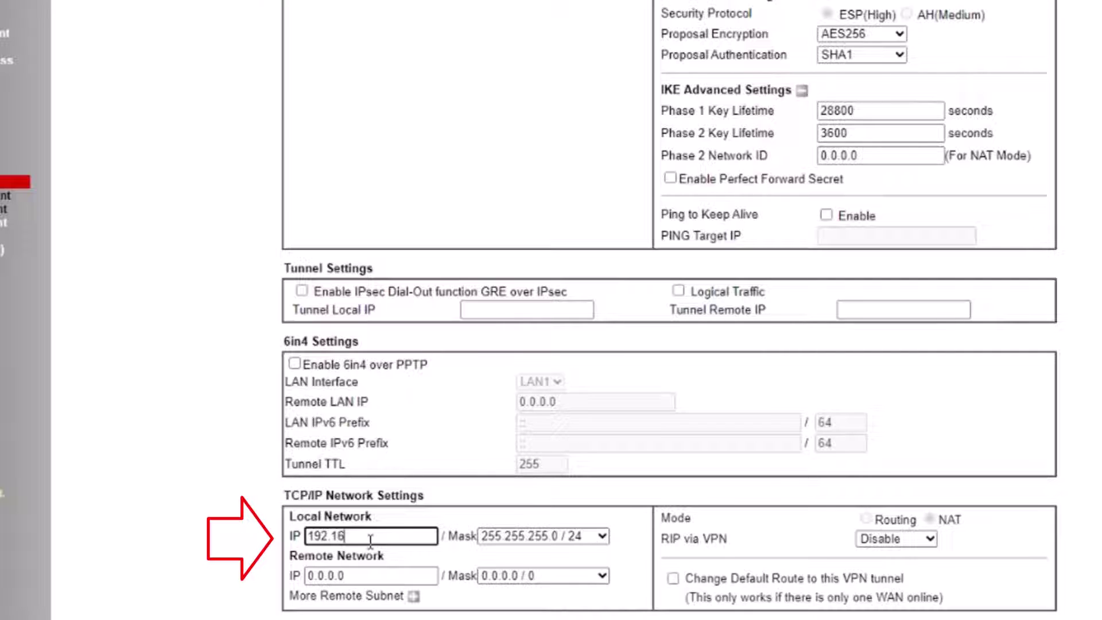
{"action": "type", "text": "8.0"}
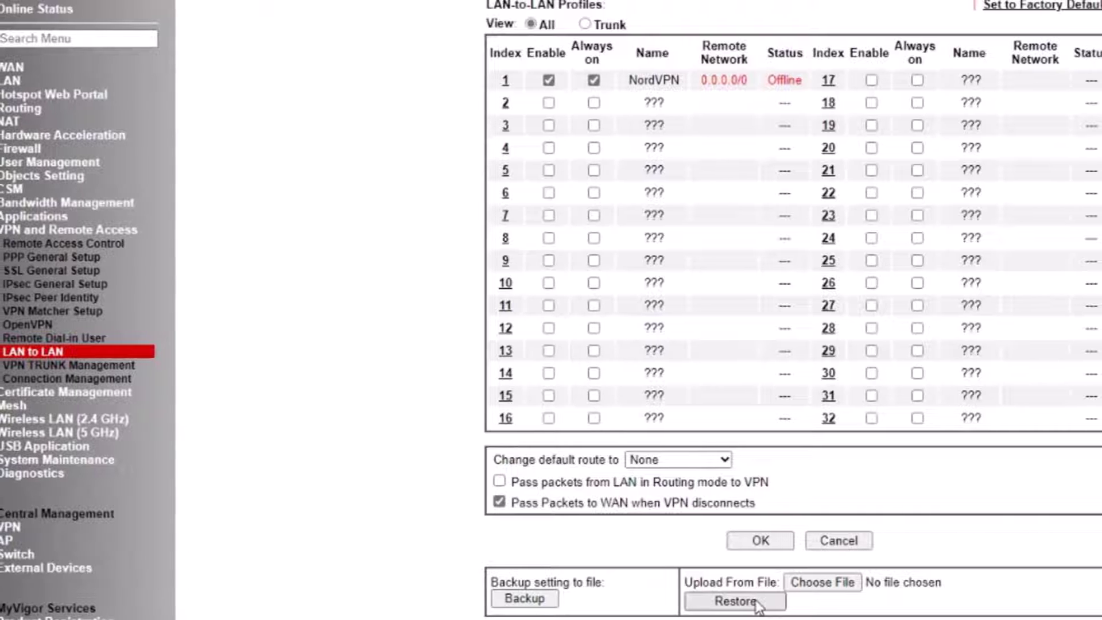
- Go to VPN Connection Management to check the NordVPN tunnel's status
{"action": "left_click", "coordinate": [82, 380]}
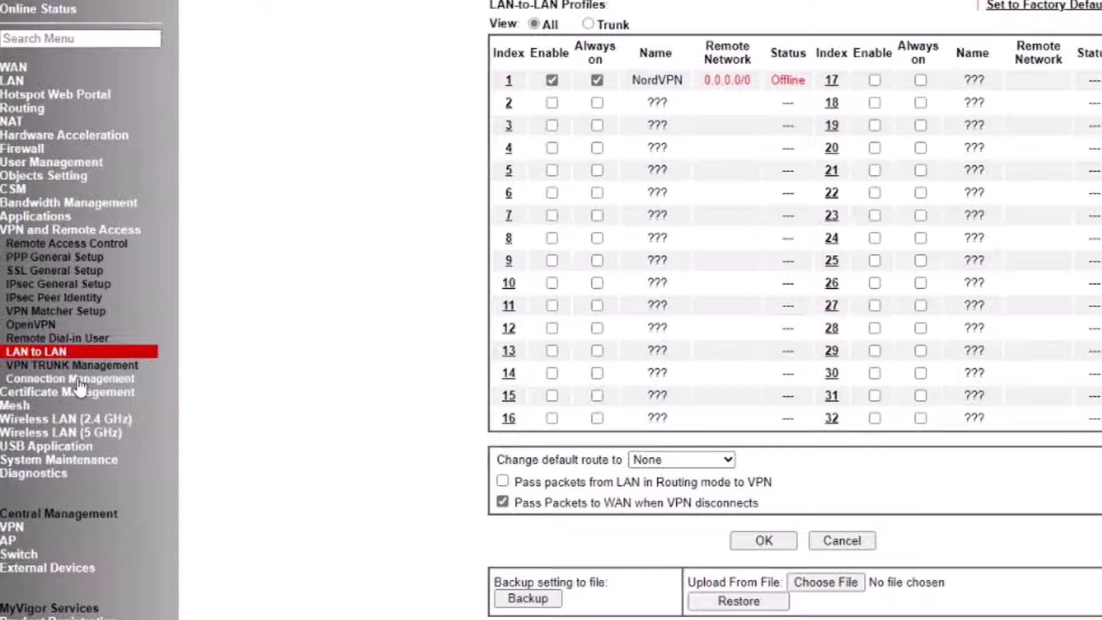